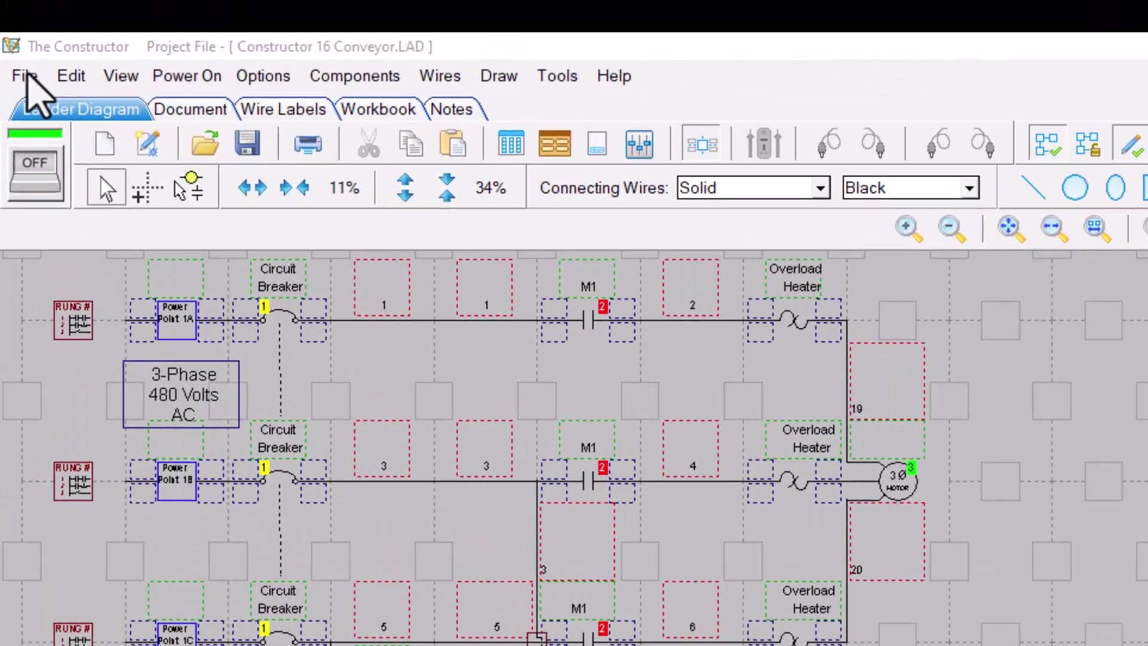
Set up a PDF export of the ladder diagram with multiple-page output and a 200% diagram scale
{"action": "left_click", "coordinate": [30, 77]}
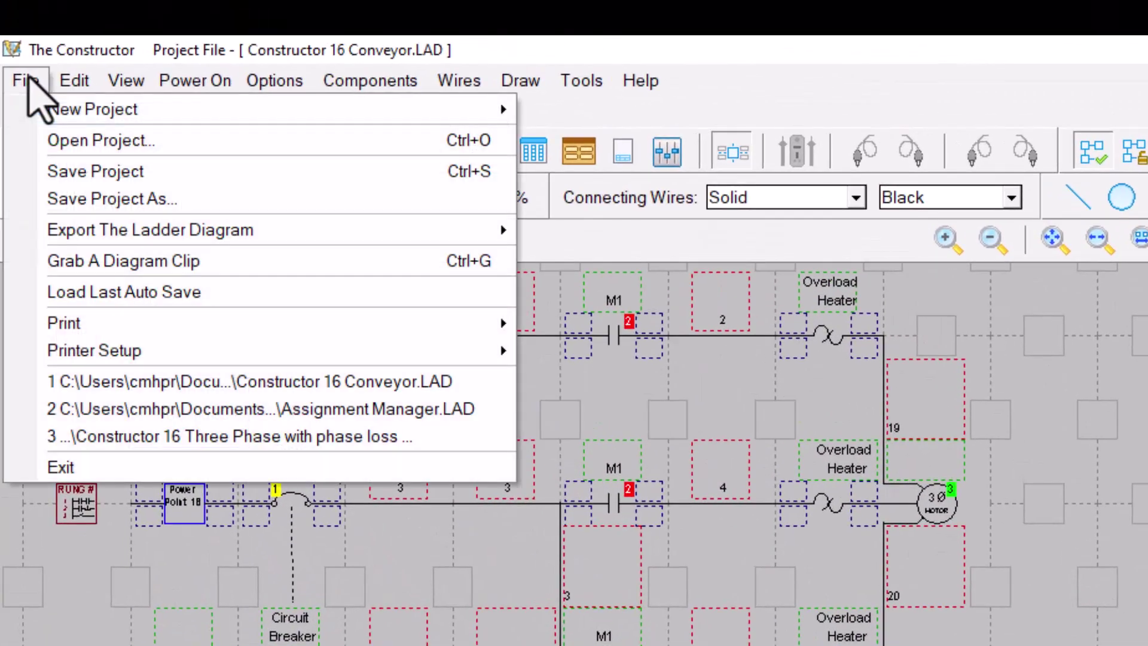
{"action": "mouse_move", "coordinate": [384, 235]}
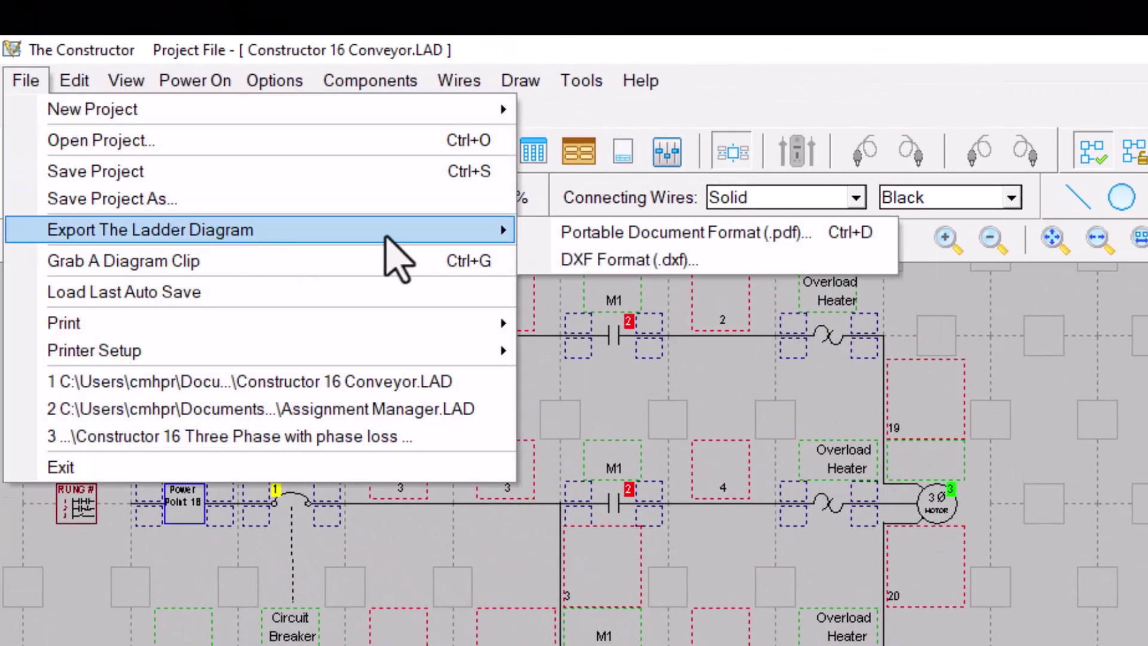
{"action": "left_click", "coordinate": [568, 233]}
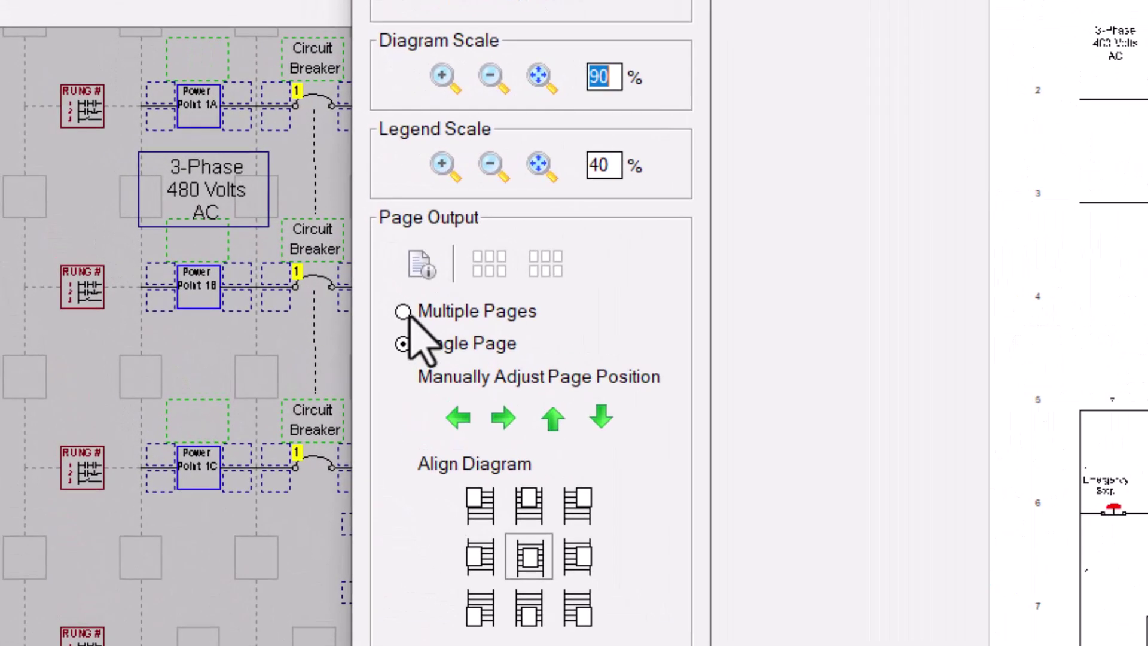
{"action": "left_click", "coordinate": [180, 236]}
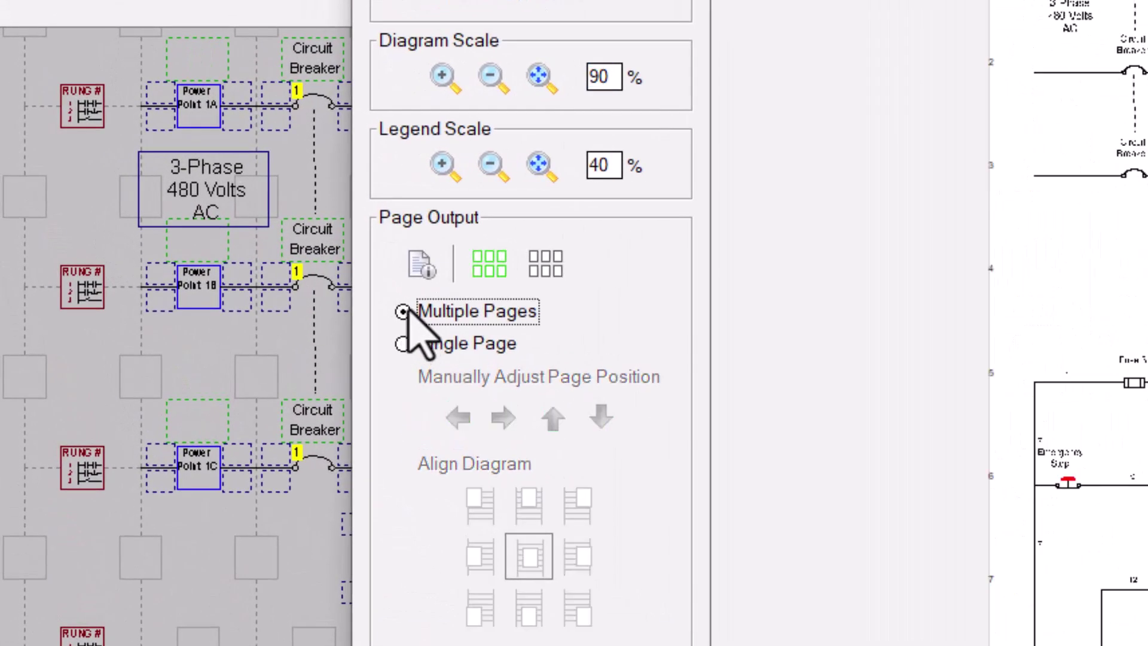
{"action": "double_click", "coordinate": [601, 78]}
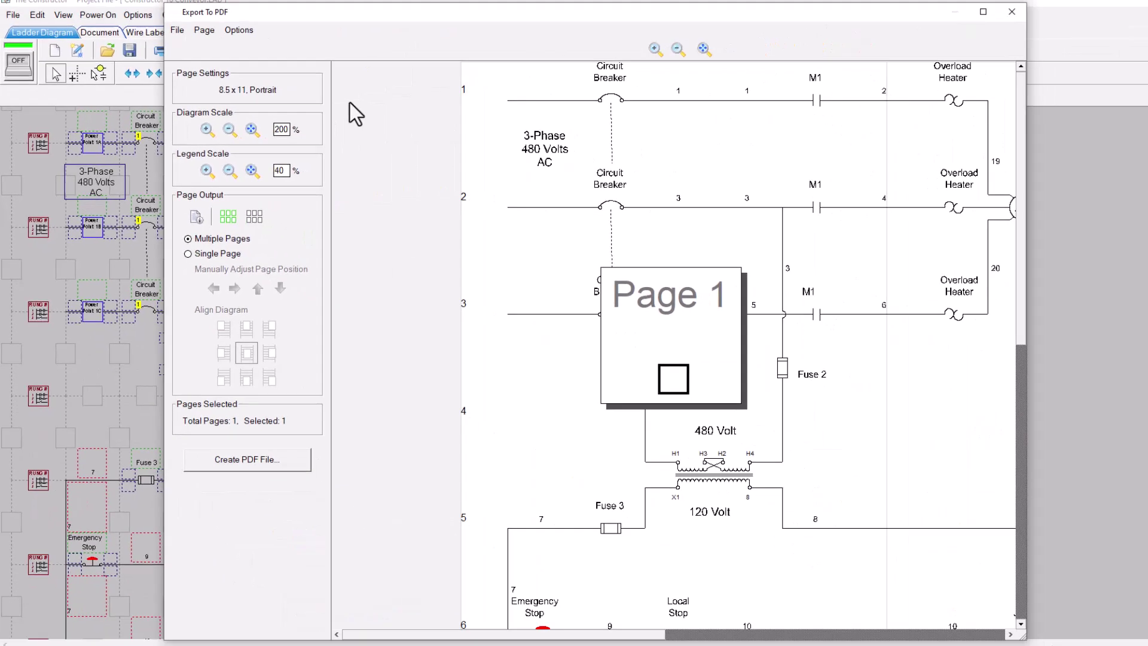
{"action": "left_click", "coordinate": [671, 55]}
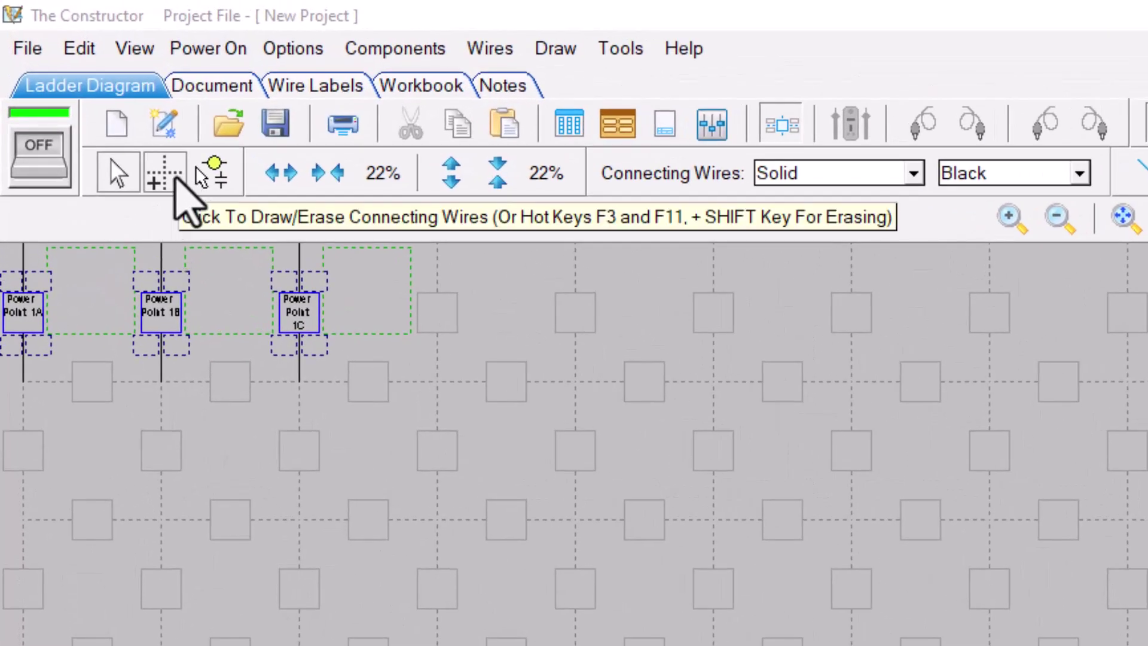
Draw solid black horizontal connecting wires on rungs 2 and 4, with a vertical wire between the two rungs
{"action": "left_click", "coordinate": [175, 179]}
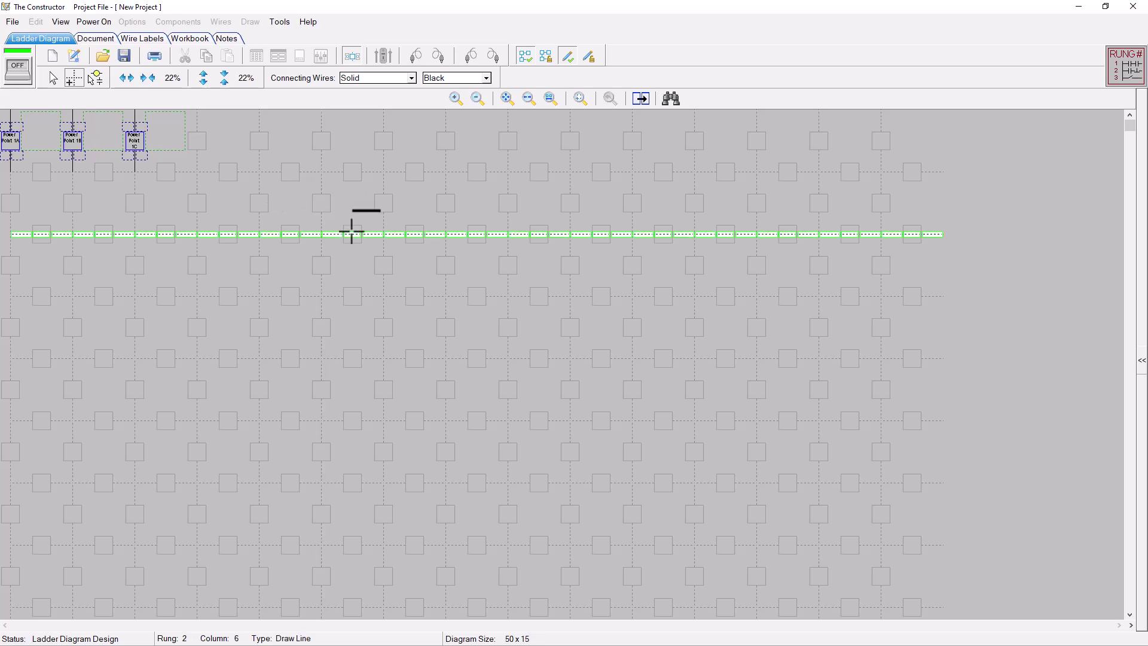
{"action": "mouse_move", "coordinate": [388, 237]}
{"action": "left_mouse_down"}
{"action": "mouse_move", "coordinate": [562, 236]}
{"action": "mouse_move", "coordinate": [510, 226]}
{"action": "mouse_move", "coordinate": [500, 354]}
{"action": "mouse_move", "coordinate": [264, 359]}
{"action": "mouse_move", "coordinate": [337, 357]}
{"action": "left_mouse_up"}
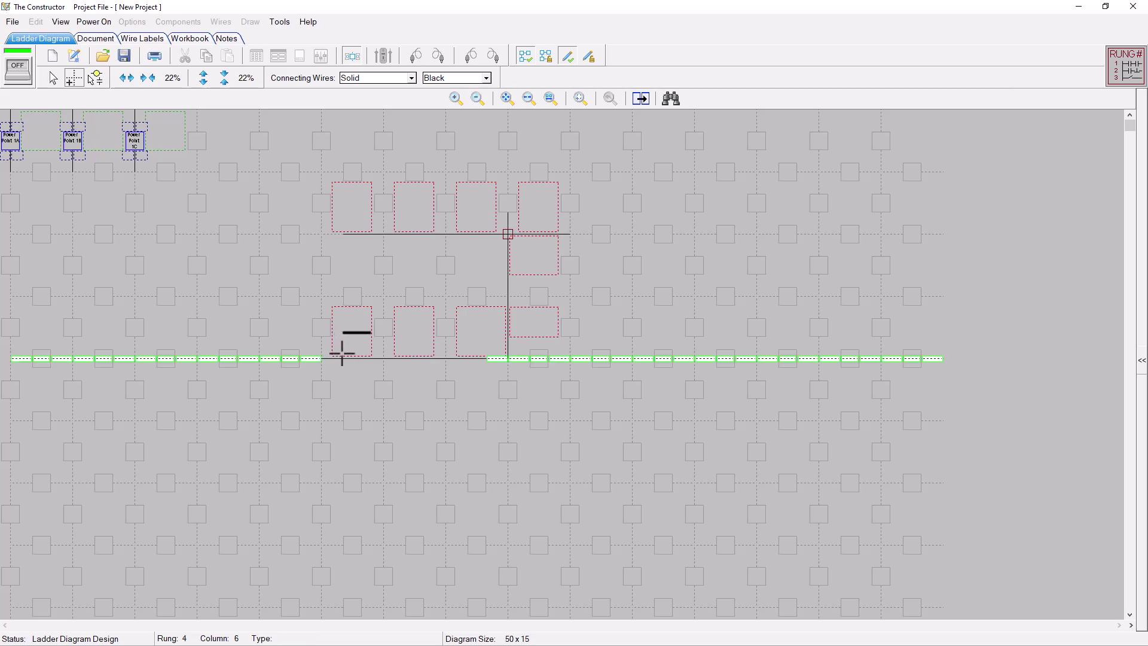
Erase the vertical connecting wire between rungs 2 and 4 and segments of the horizontal wire on rung 2
{"action": "left_click", "coordinate": [350, 353]}
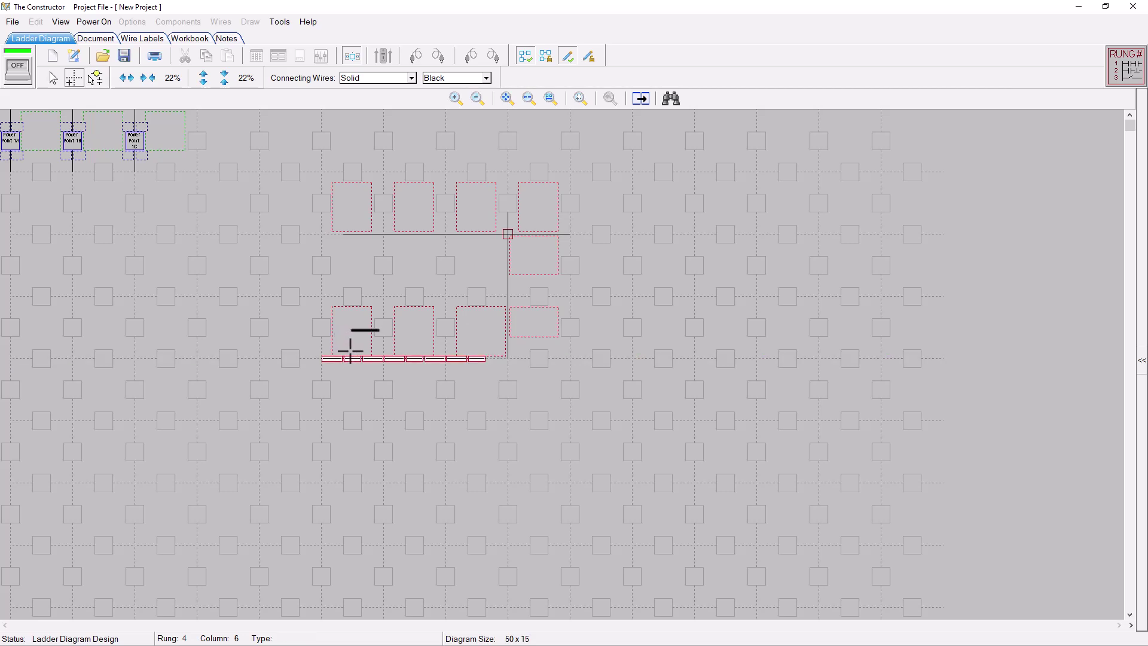
{"action": "left_click", "coordinate": [509, 294]}
{"action": "left_click", "coordinate": [508, 294]}
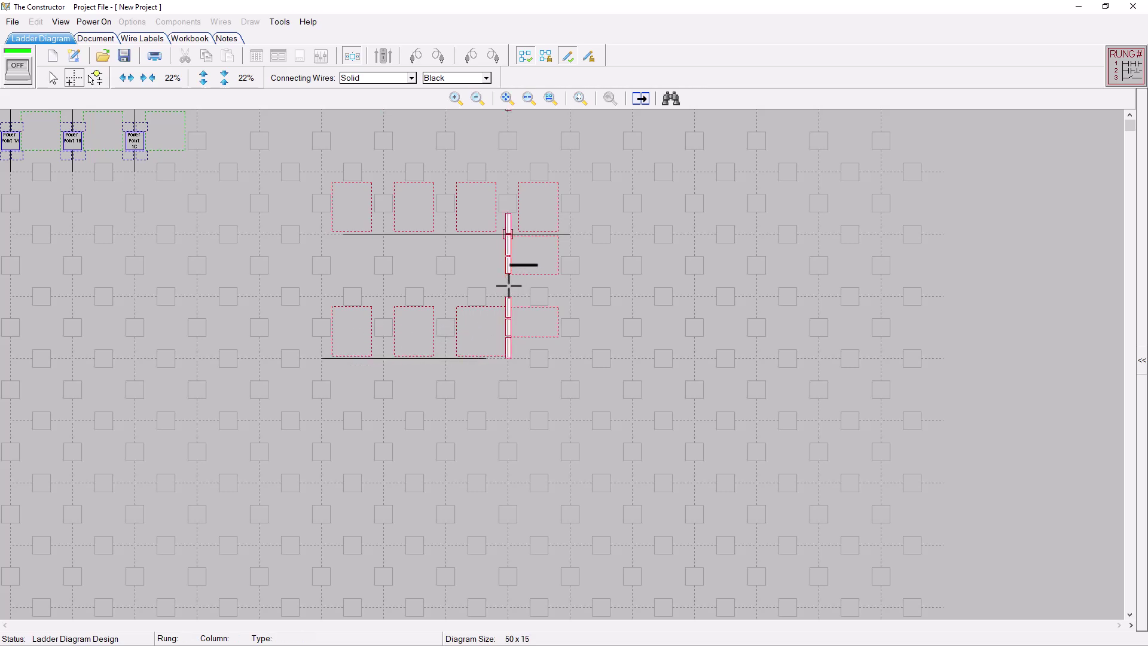
{"action": "left_click", "coordinate": [509, 286]}
{"action": "left_click", "coordinate": [494, 234]}
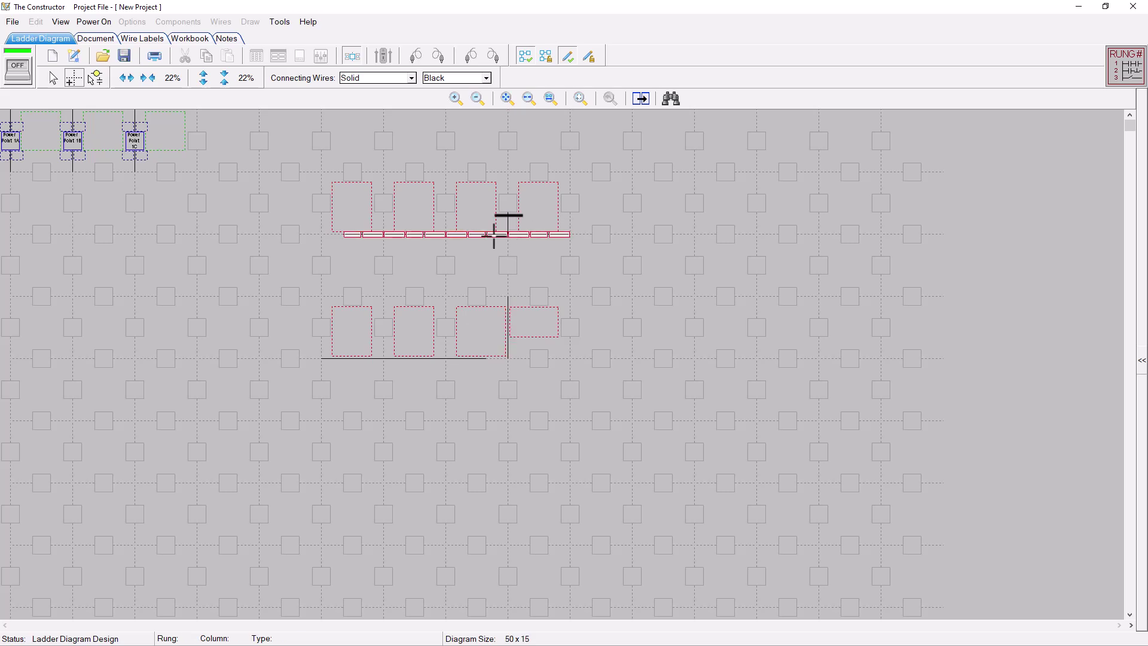
{"action": "left_click", "coordinate": [492, 234]}
{"action": "left_click", "coordinate": [423, 234]}
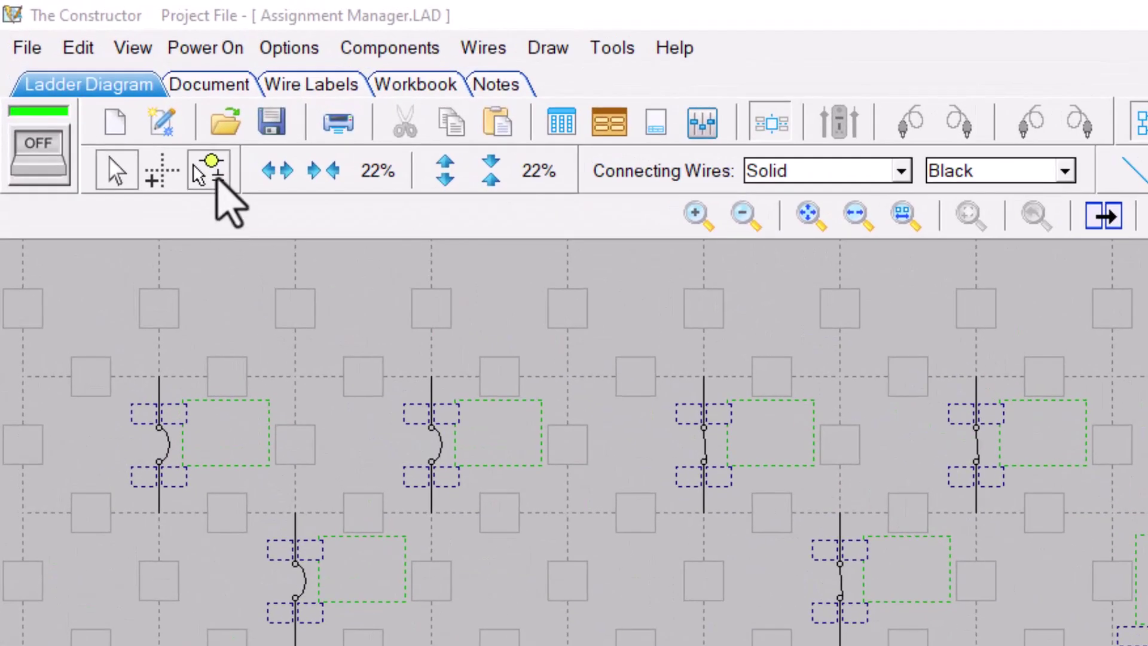
Assign the three large circuit breakers on rungs 2 and 3 to one circuit breaker group
{"action": "left_click", "coordinate": [216, 179]}
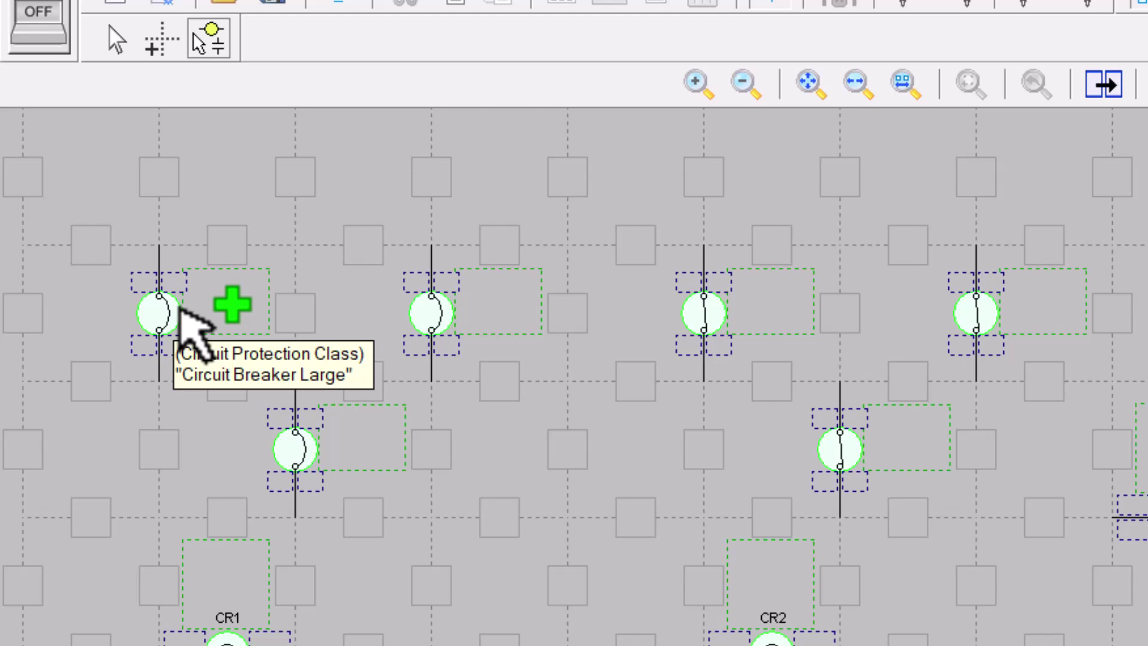
{"action": "left_click", "coordinate": [178, 309]}
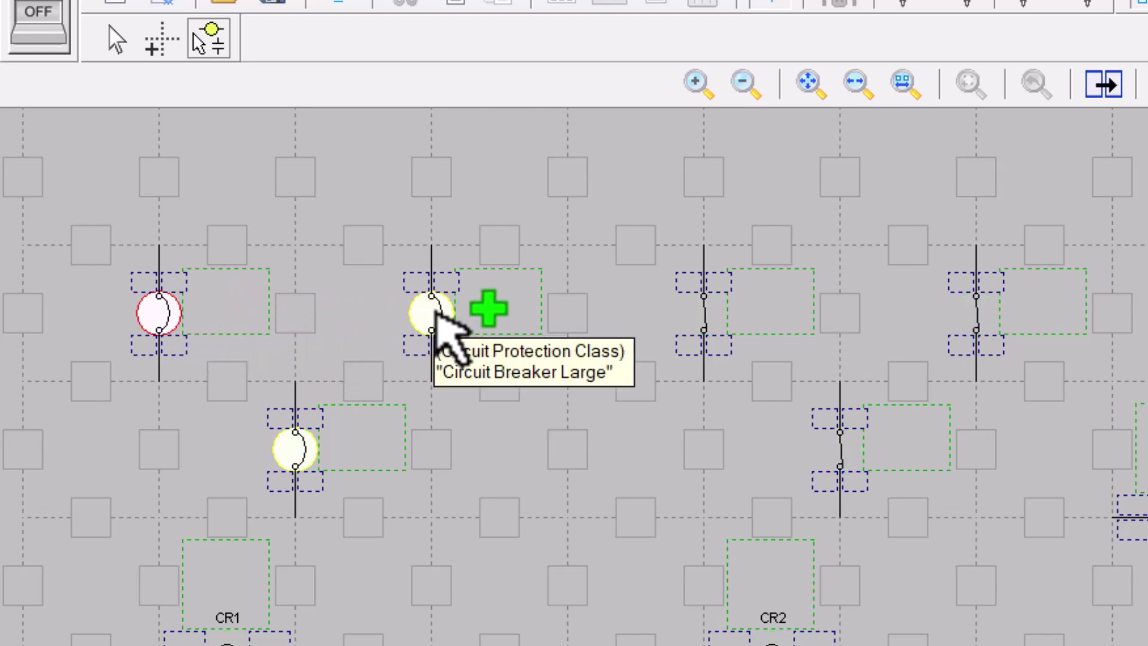
{"action": "left_click", "coordinate": [435, 312]}
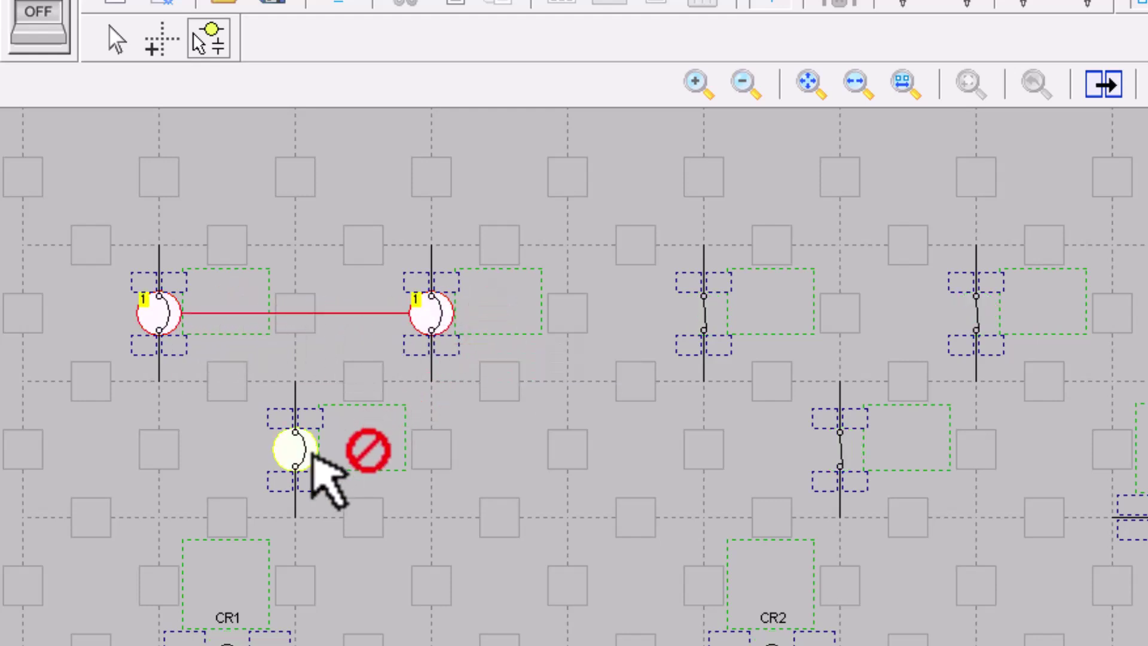
{"action": "left_click", "coordinate": [307, 461]}
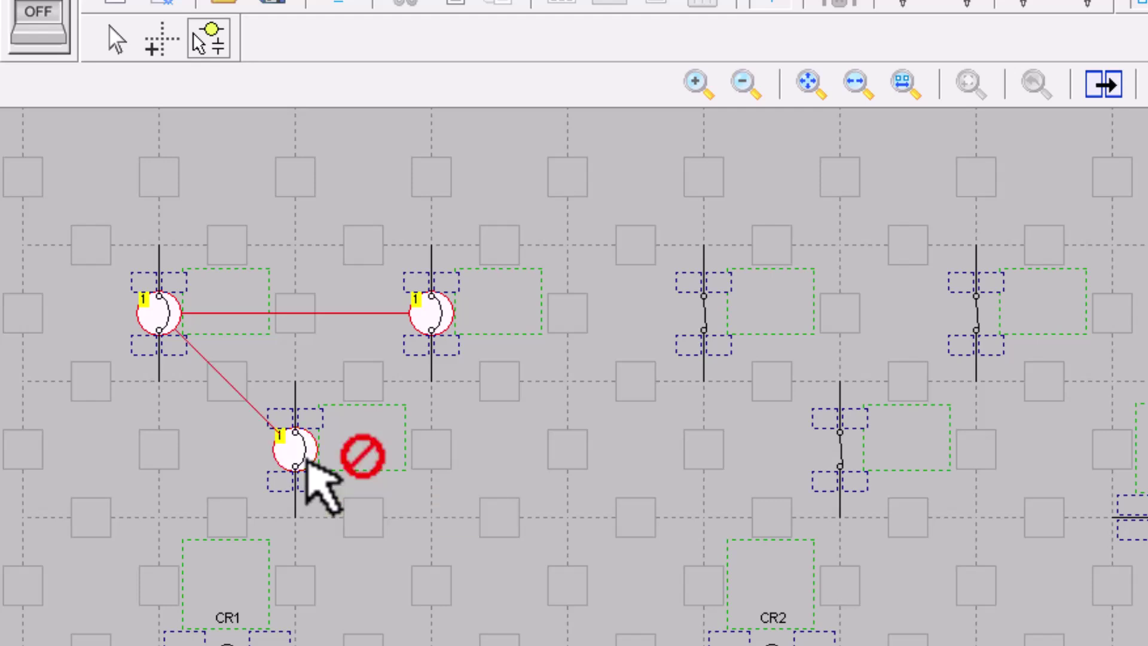
Remove the second breaker on rung 2 and the breaker on rung 3 from the circuit breaker group
{"action": "left_click", "coordinate": [430, 317]}
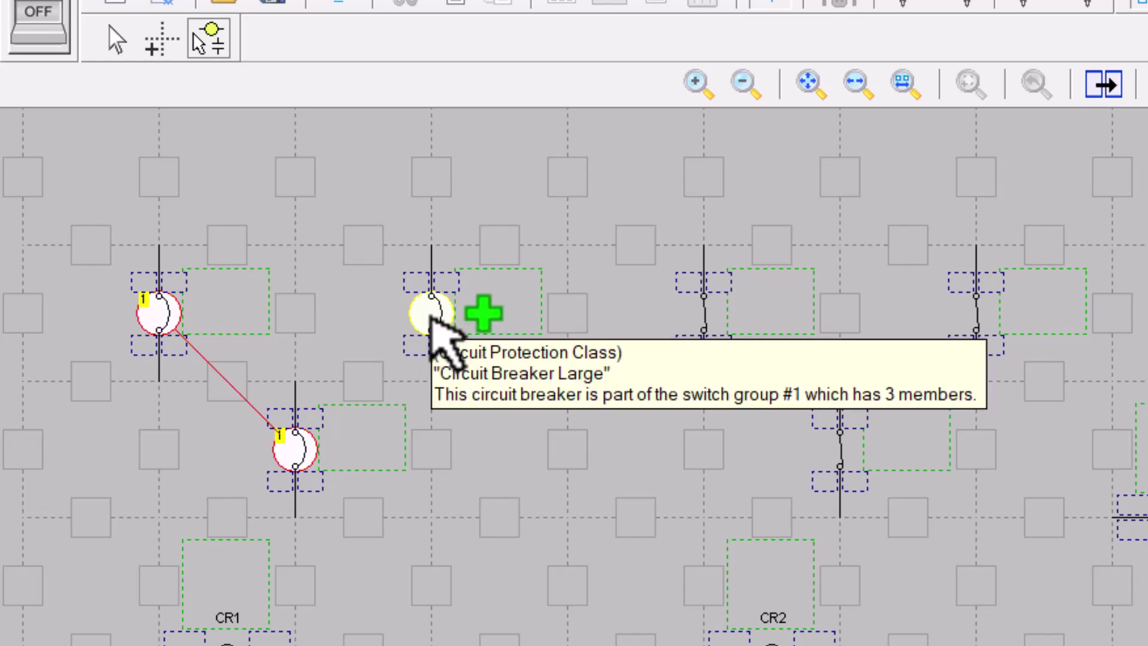
{"action": "left_click", "coordinate": [295, 457]}
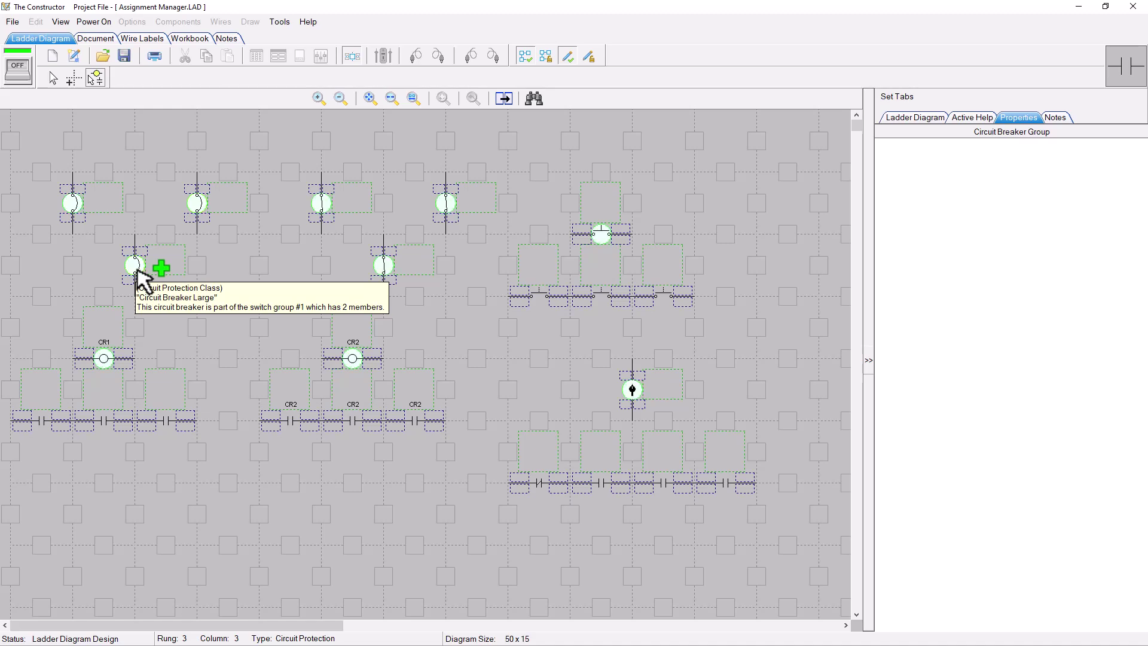
Assign the three NC switches on rungs 2 and 3 to one switch group
{"action": "left_click", "coordinate": [328, 201]}
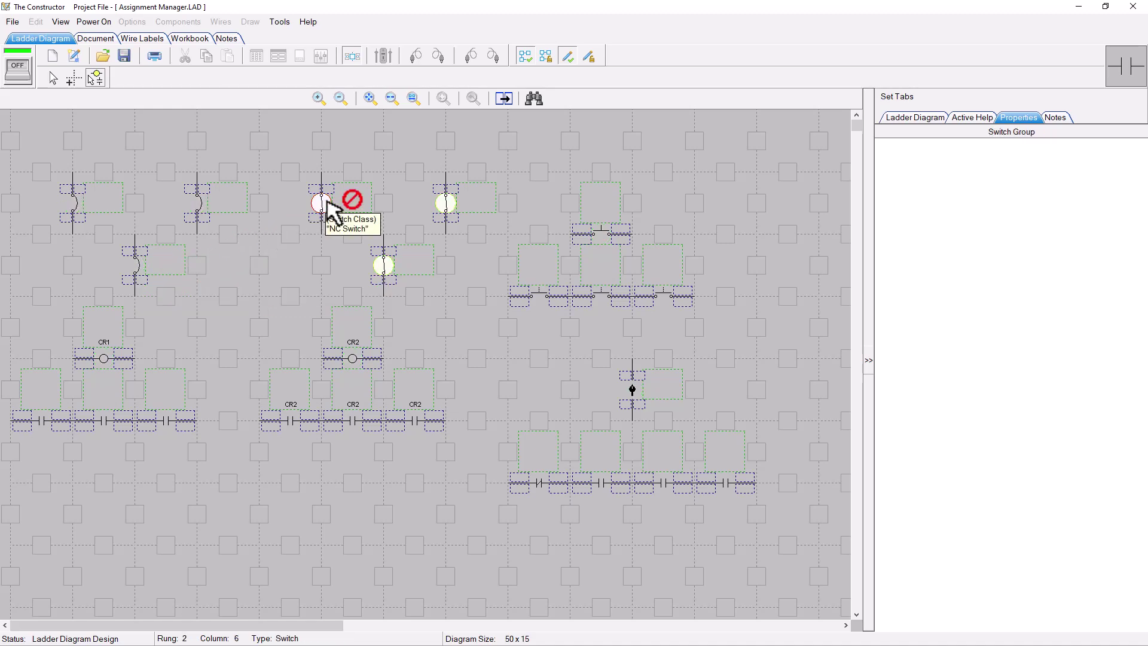
{"action": "left_click", "coordinate": [448, 201]}
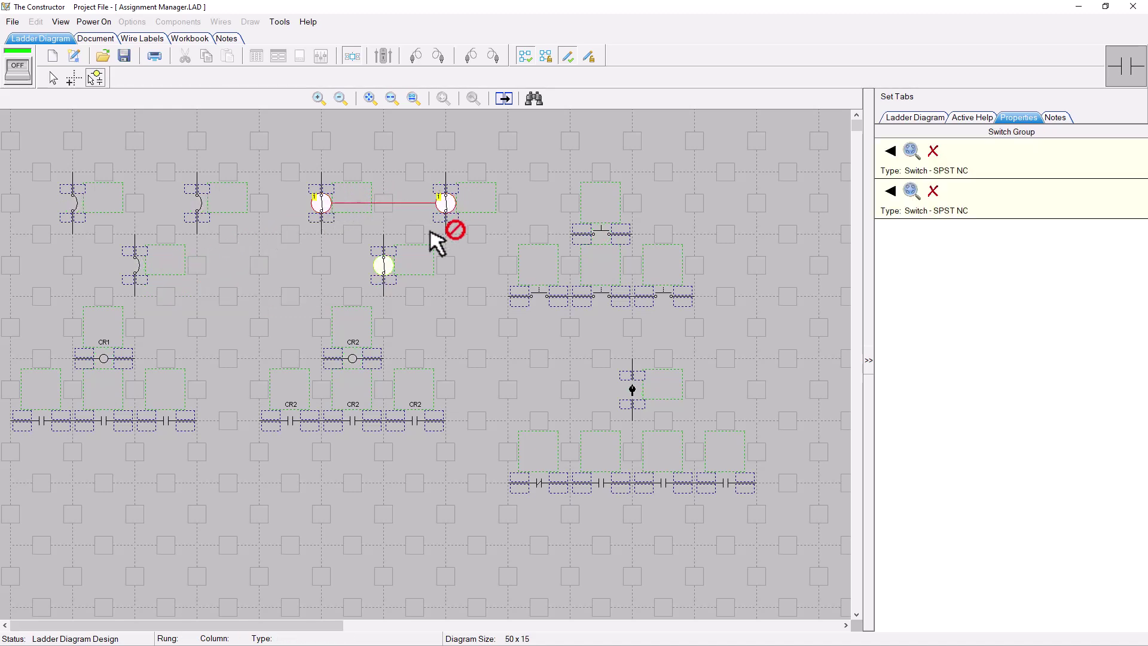
{"action": "left_click", "coordinate": [384, 269]}
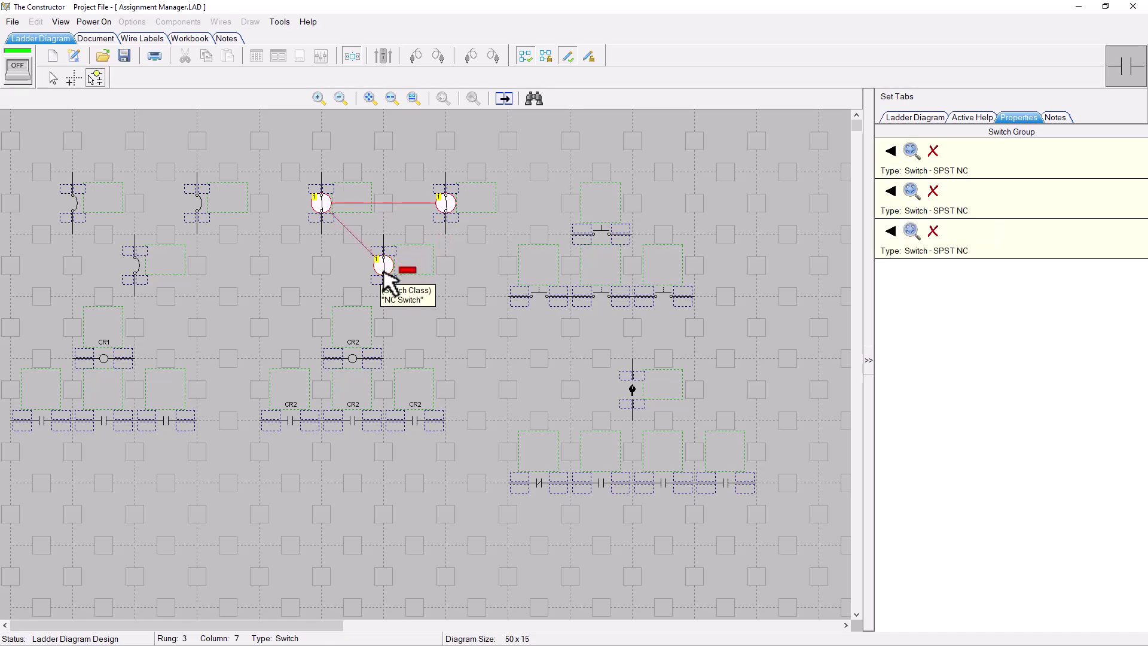
{"action": "left_click", "coordinate": [385, 276]}
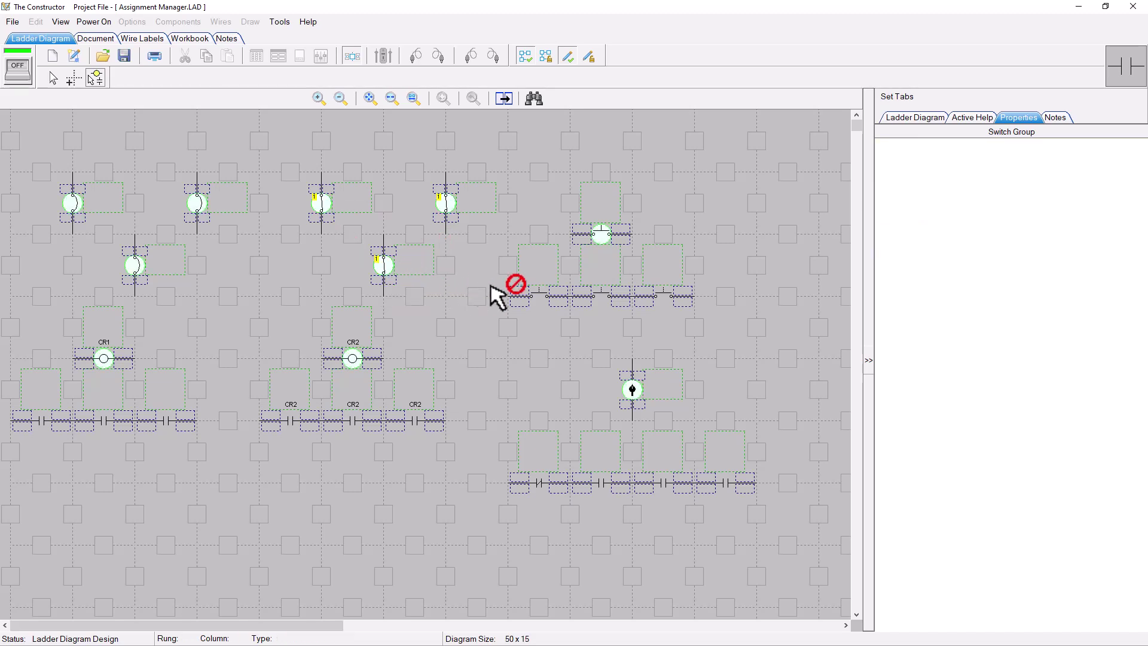
Assign the NO contacts at rung 3, columns 9 and 10, to the NO pushbutton at rung 2, column 10
{"action": "left_click", "coordinate": [601, 234]}
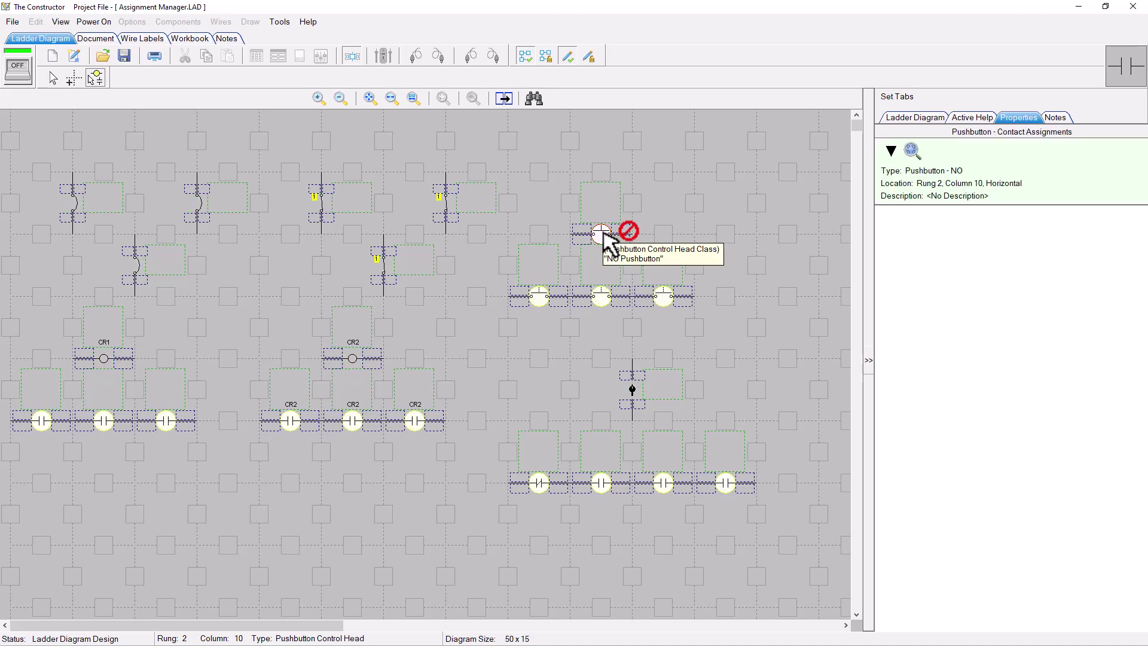
{"action": "left_click", "coordinate": [542, 302]}
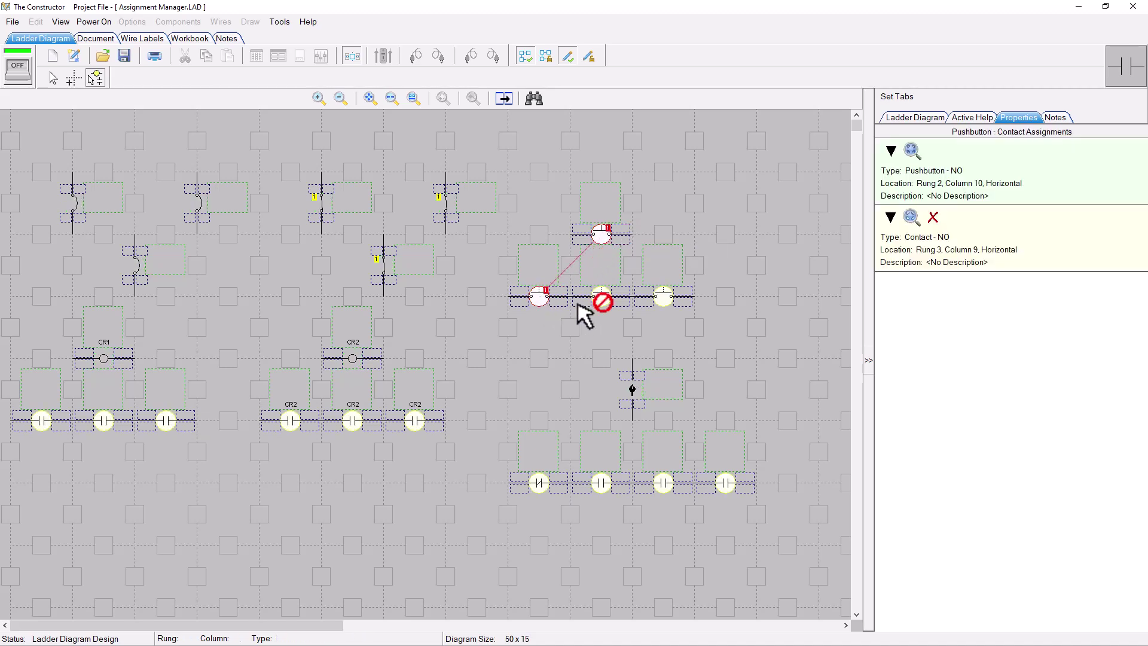
{"action": "left_click", "coordinate": [603, 304]}
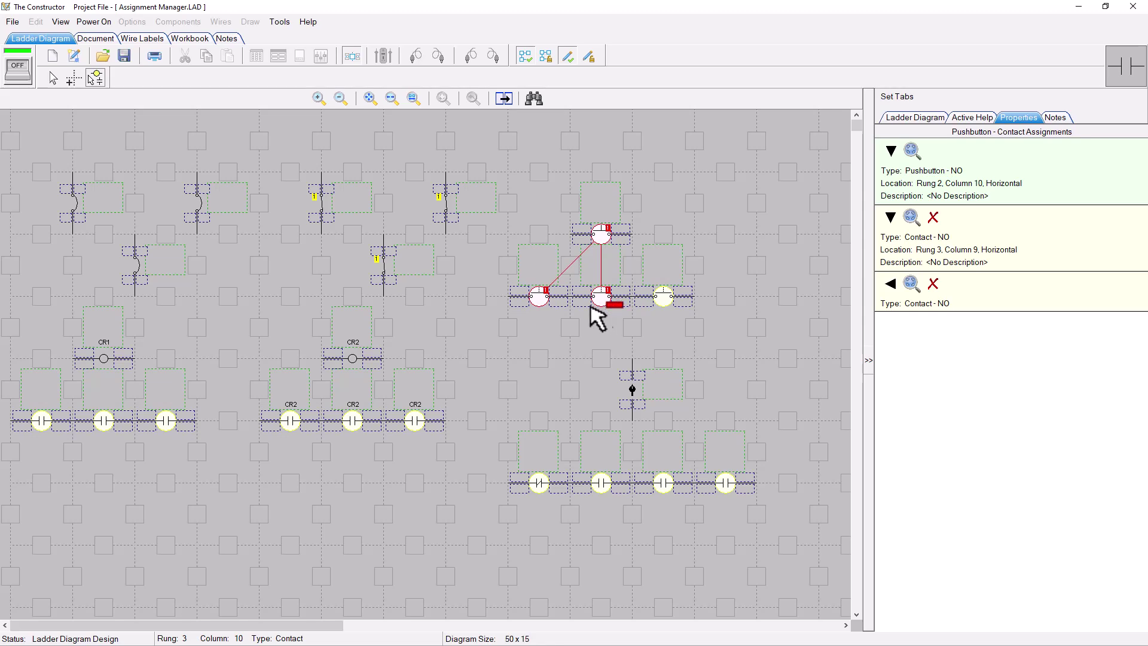
{"action": "left_click", "coordinate": [378, 354]}
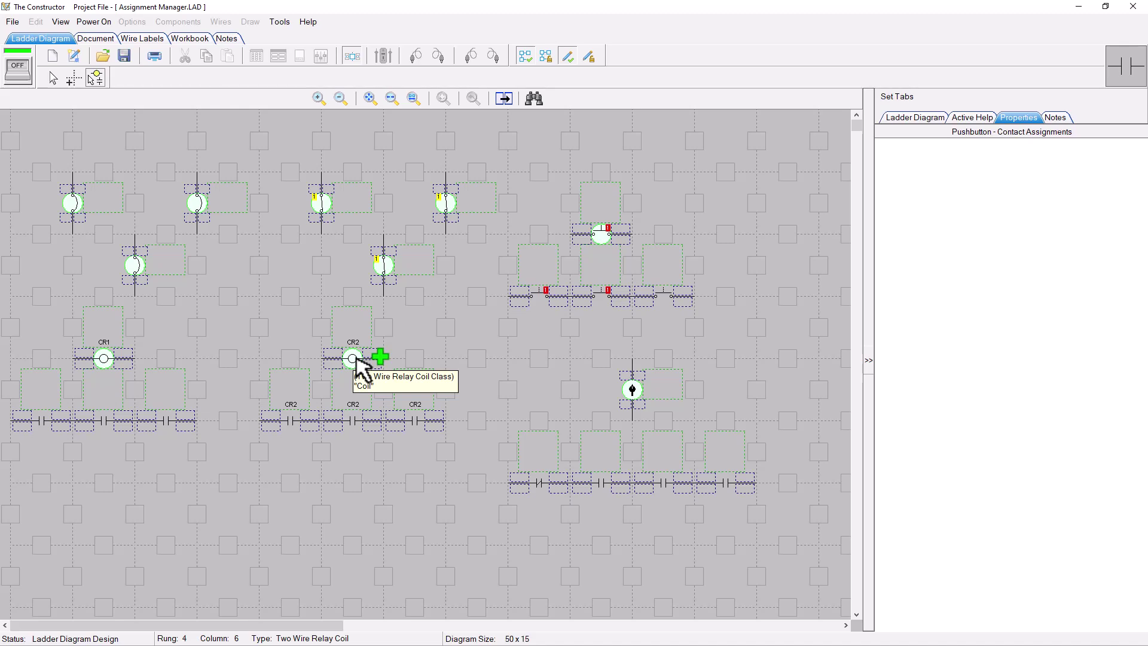
Assign the three NO contacts on rung 5, columns 5 to 7, to the CR2 relay coil
{"action": "left_click", "coordinate": [357, 360]}
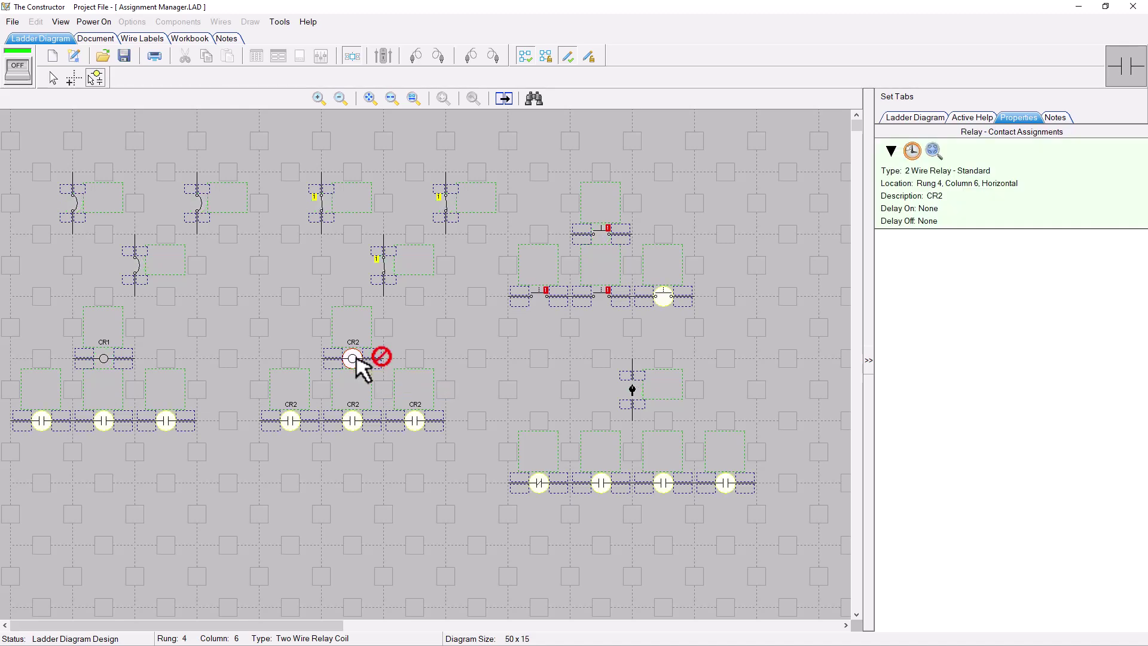
{"action": "left_click", "coordinate": [296, 428]}
{"action": "left_click", "coordinate": [352, 425]}
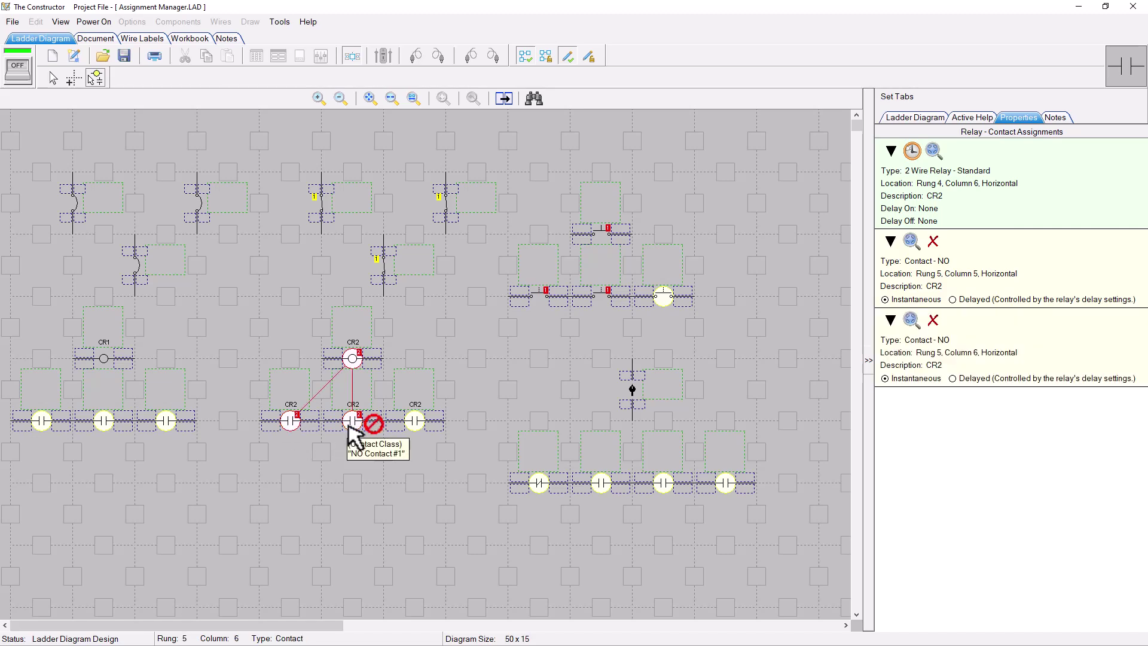
{"action": "left_click", "coordinate": [408, 422]}
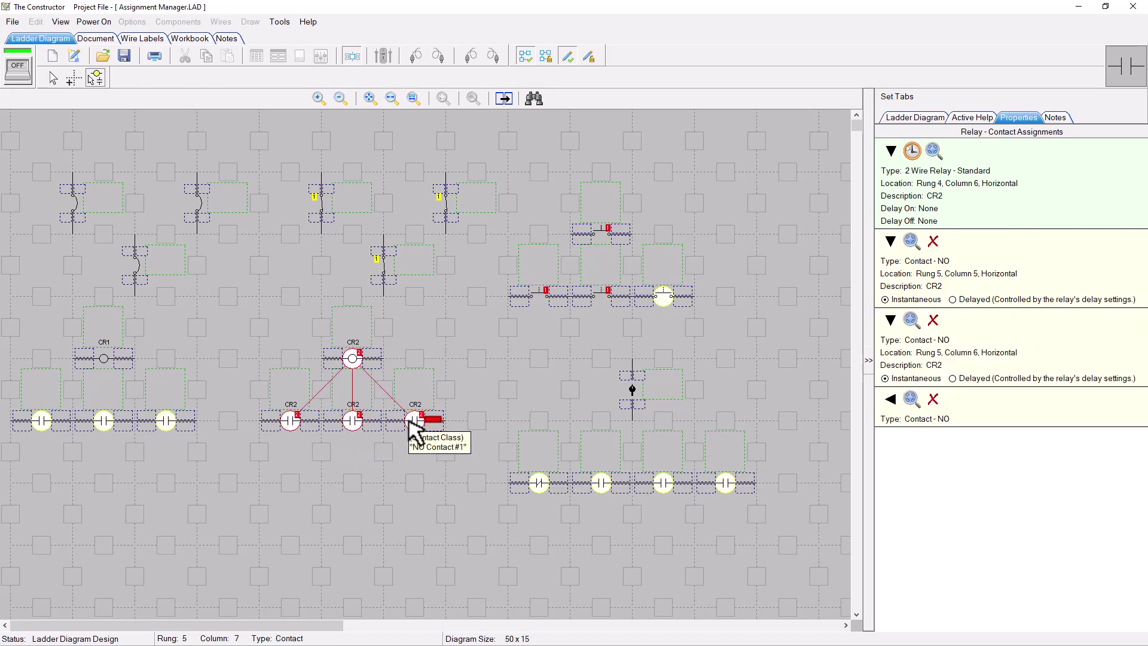
{"action": "left_click", "coordinate": [190, 377]}
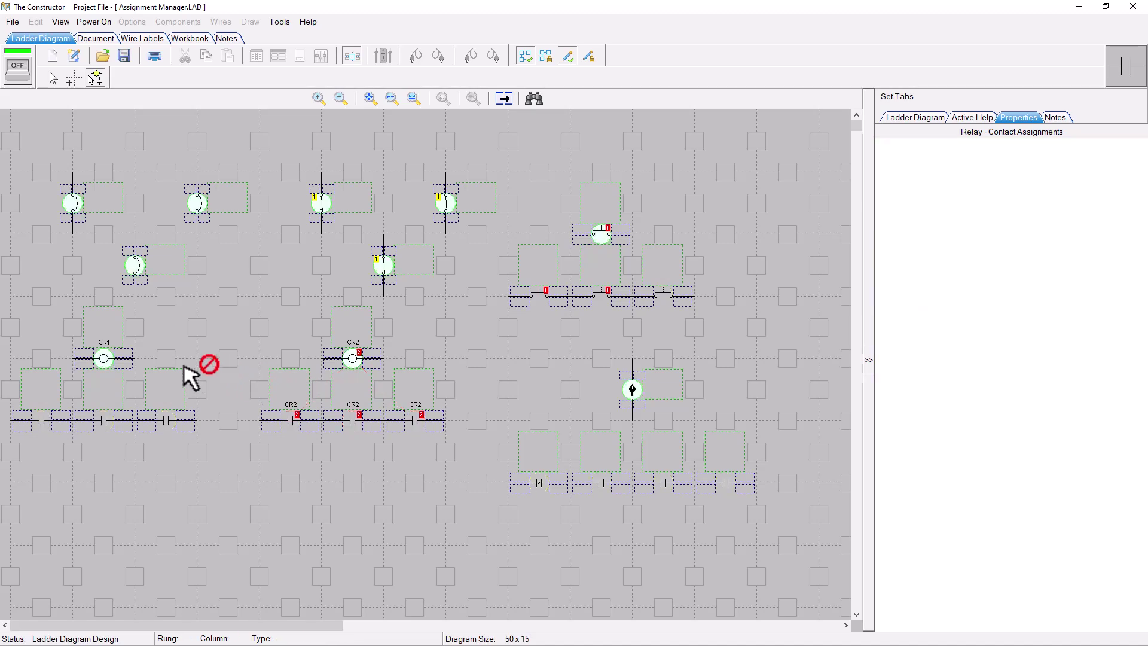
Assign the three NO contacts on rung 5, columns 1 to 3, to the CR1 relay coil
{"action": "left_click", "coordinate": [99, 361]}
{"action": "left_click_drag", "start_coordinate": [99, 361], "coordinate": [35, 424]}
{"action": "left_click", "coordinate": [34, 424]}
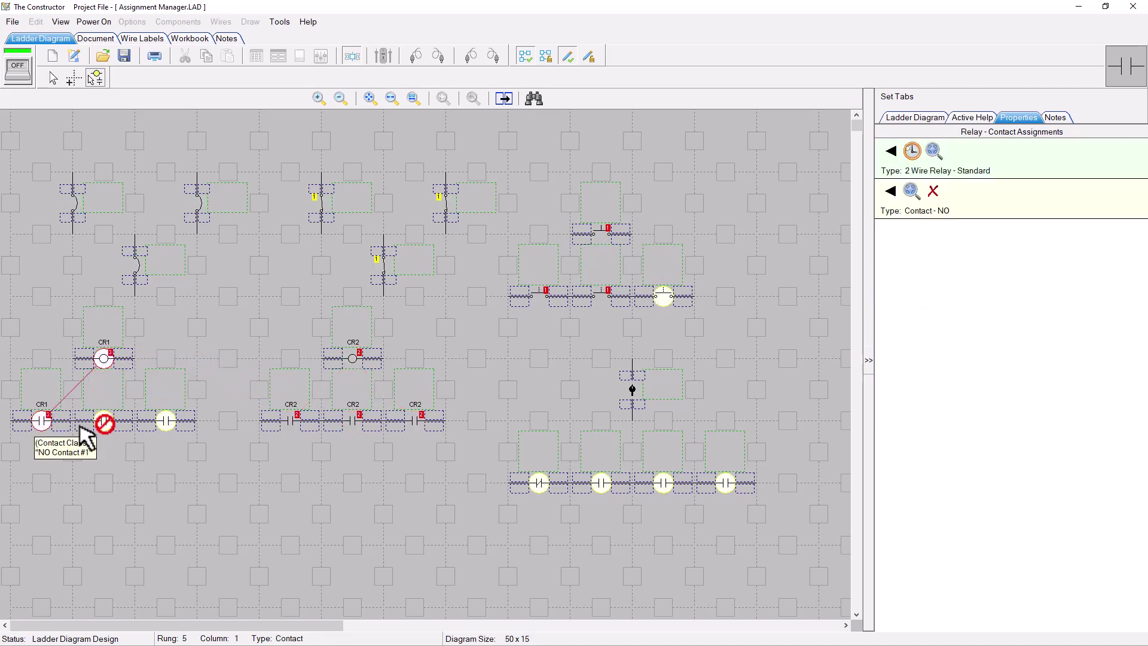
{"action": "left_click", "coordinate": [102, 423]}
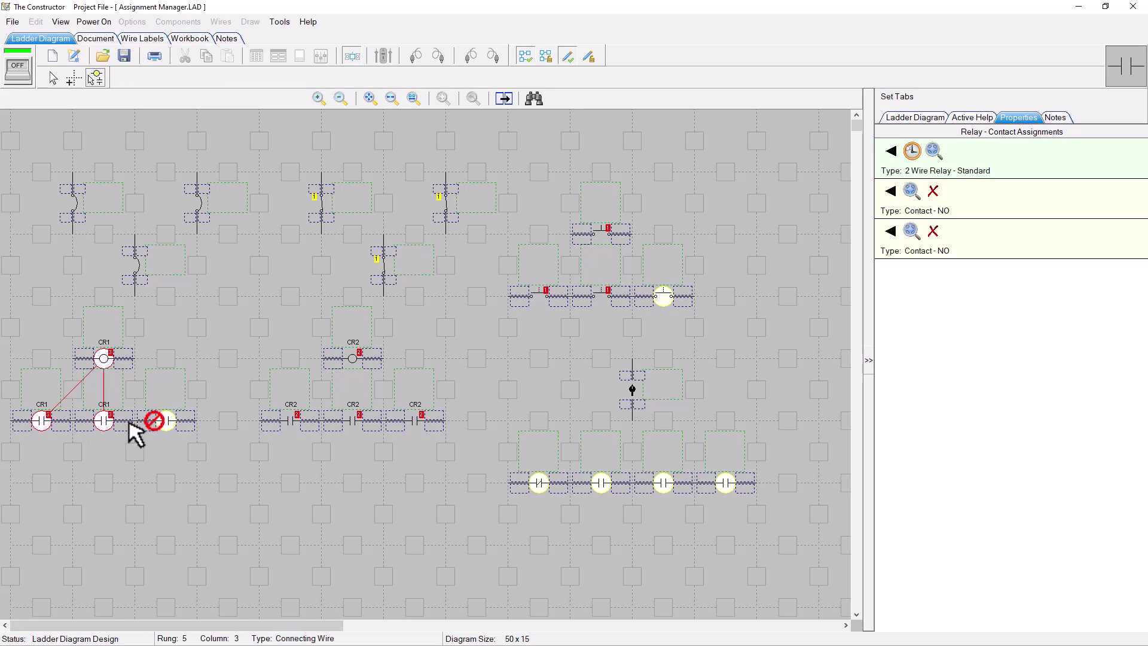
{"action": "left_click", "coordinate": [172, 424]}
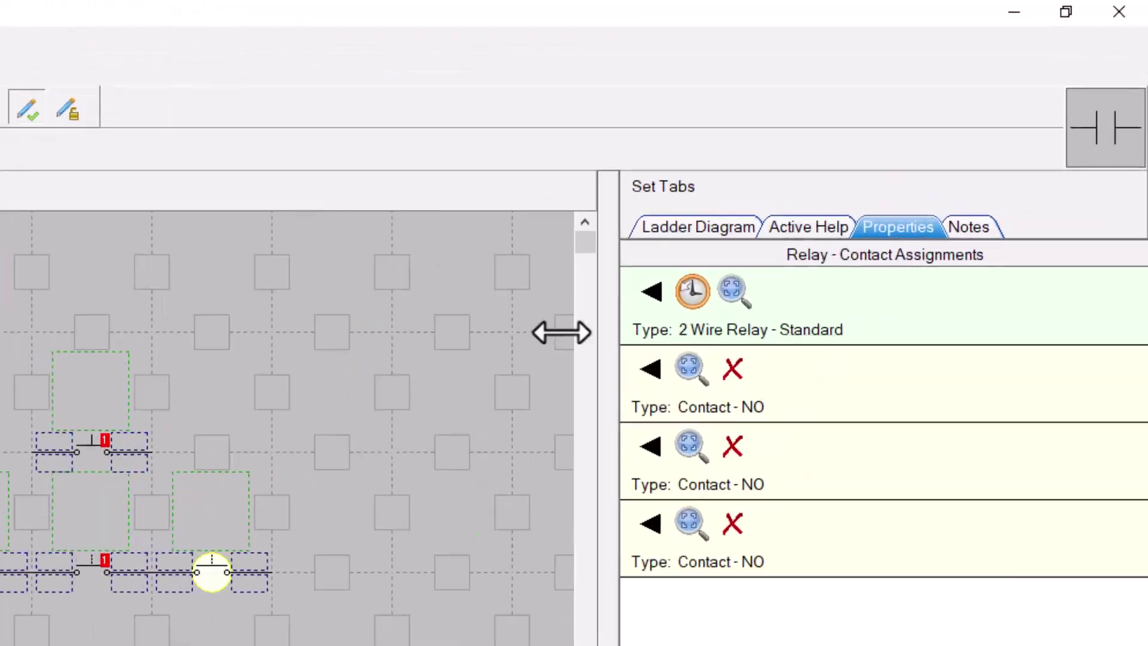
Expand the details of the CR1 relay and of its first assigned contact
{"action": "left_click", "coordinate": [652, 292]}
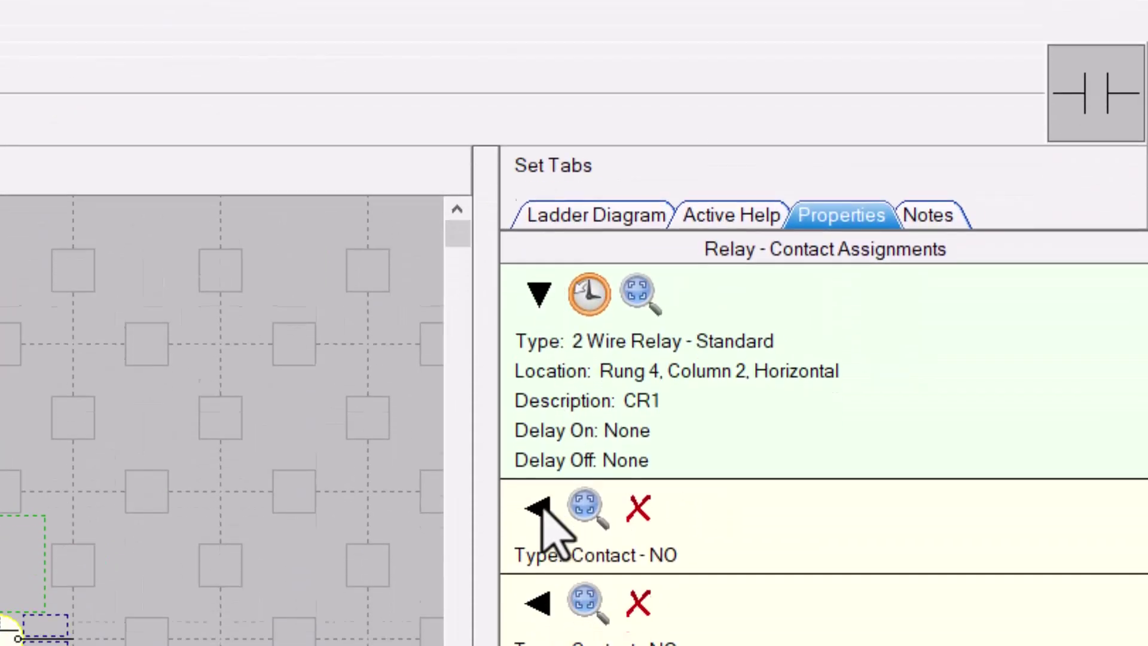
{"action": "left_click", "coordinate": [651, 369]}
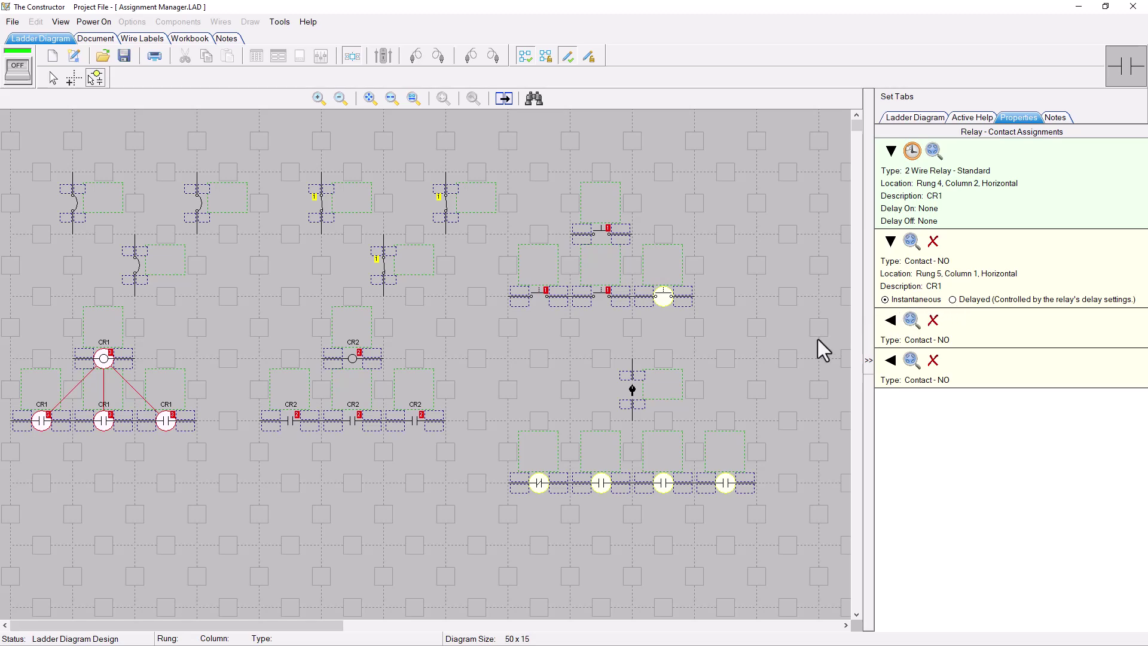
Assign the four contacts on rung 6, columns 9 to 12, to the three-position switch control head at rung 5, column 11
{"action": "left_click", "coordinate": [632, 390]}
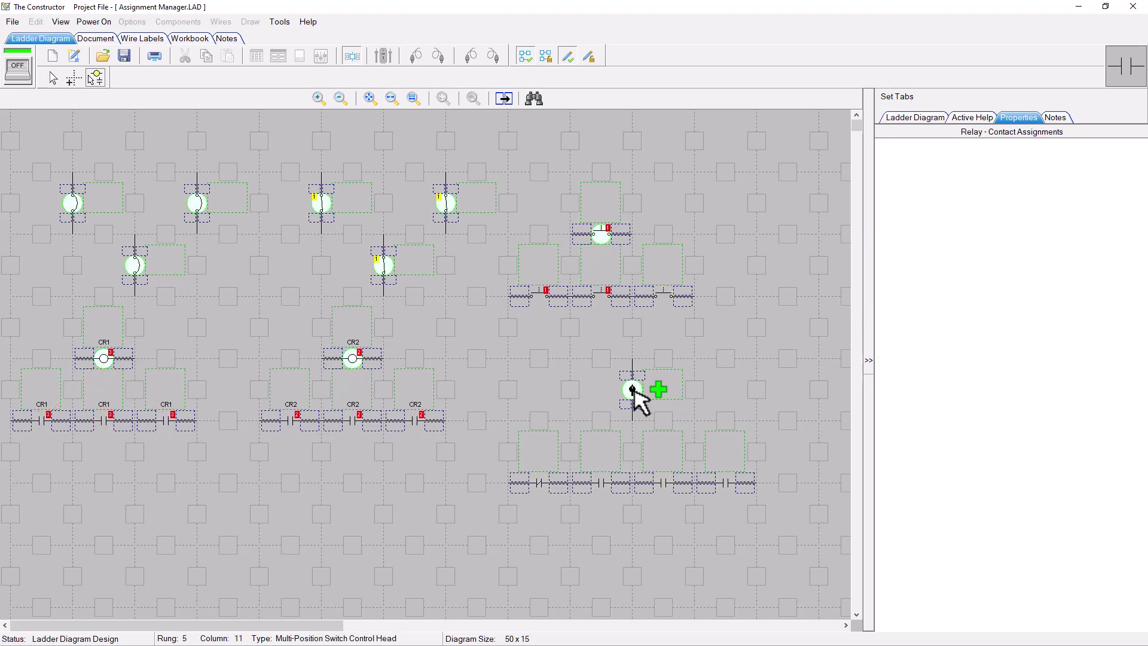
{"action": "left_click_drag", "start_coordinate": [633, 393], "coordinate": [539, 493]}
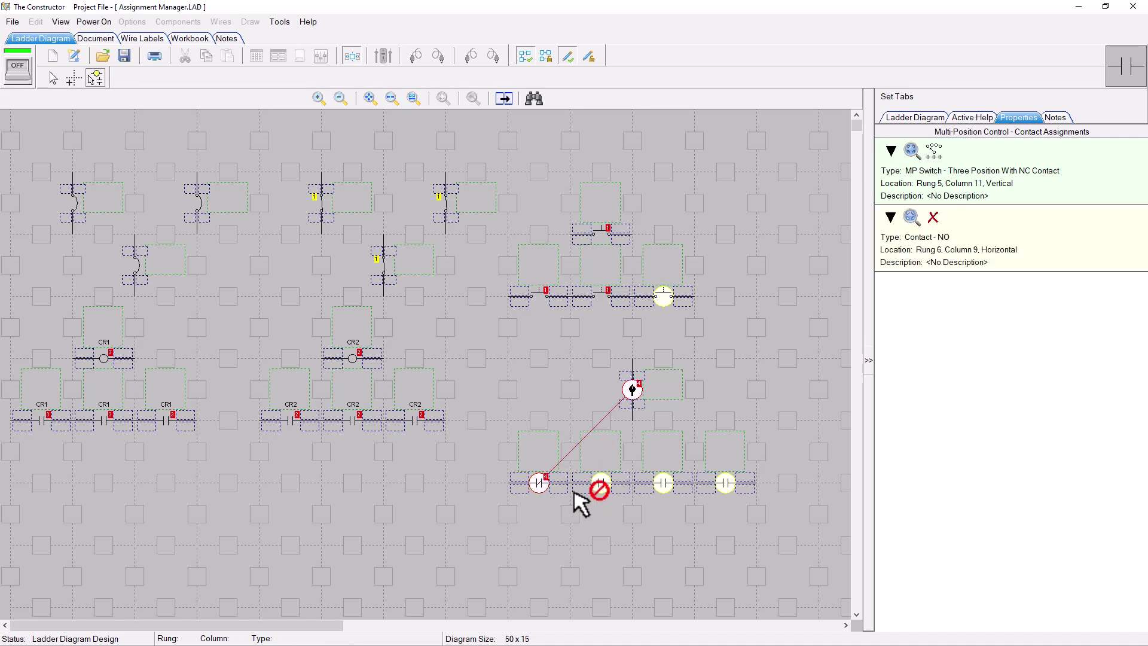
{"action": "left_click", "coordinate": [605, 487]}
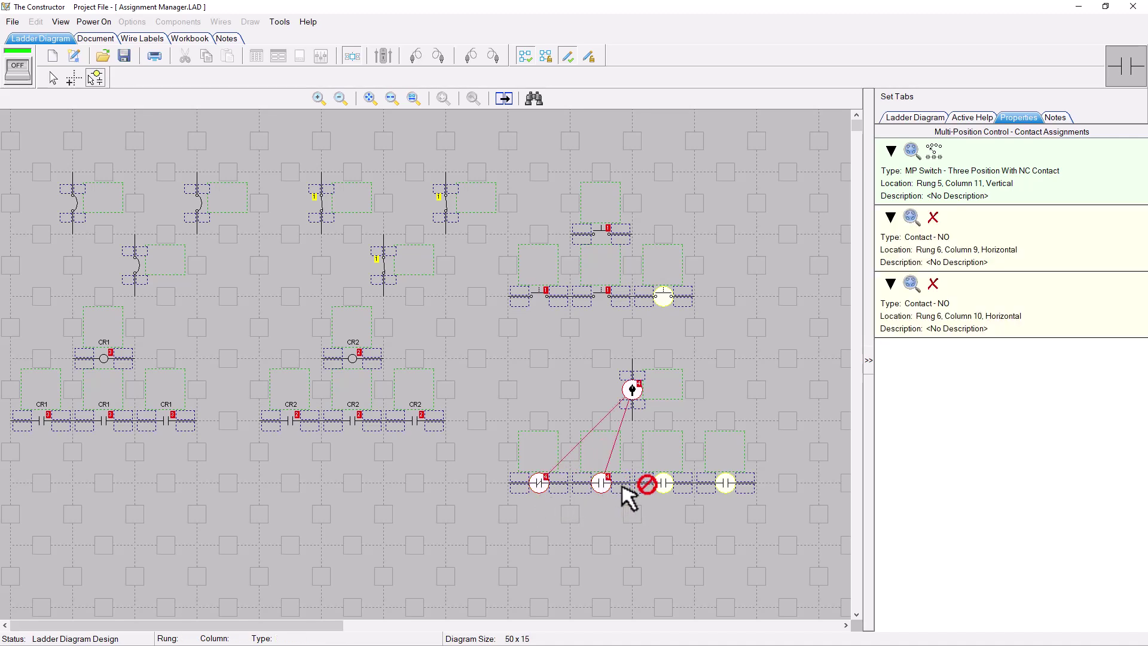
{"action": "left_click", "coordinate": [662, 493]}
{"action": "left_click", "coordinate": [726, 484]}
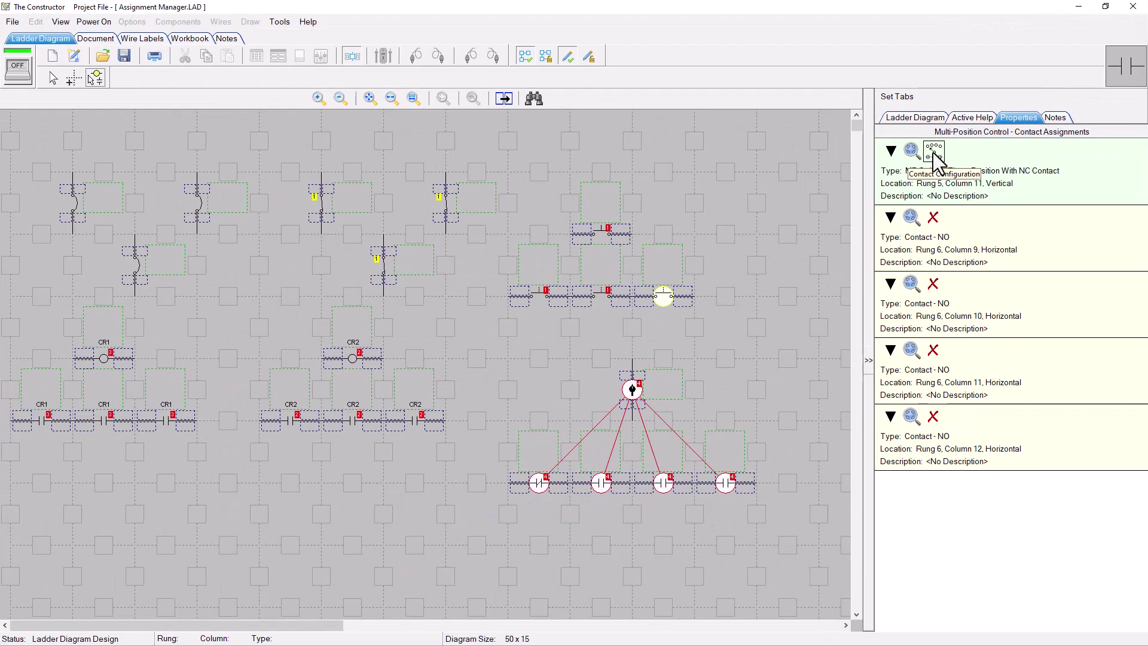
Configure the multi-position switch contacts: columns 9 and 10 activated in Position 1, column 11 in Position 2, and column 12 in Position 3
{"action": "left_click", "coordinate": [934, 153]}
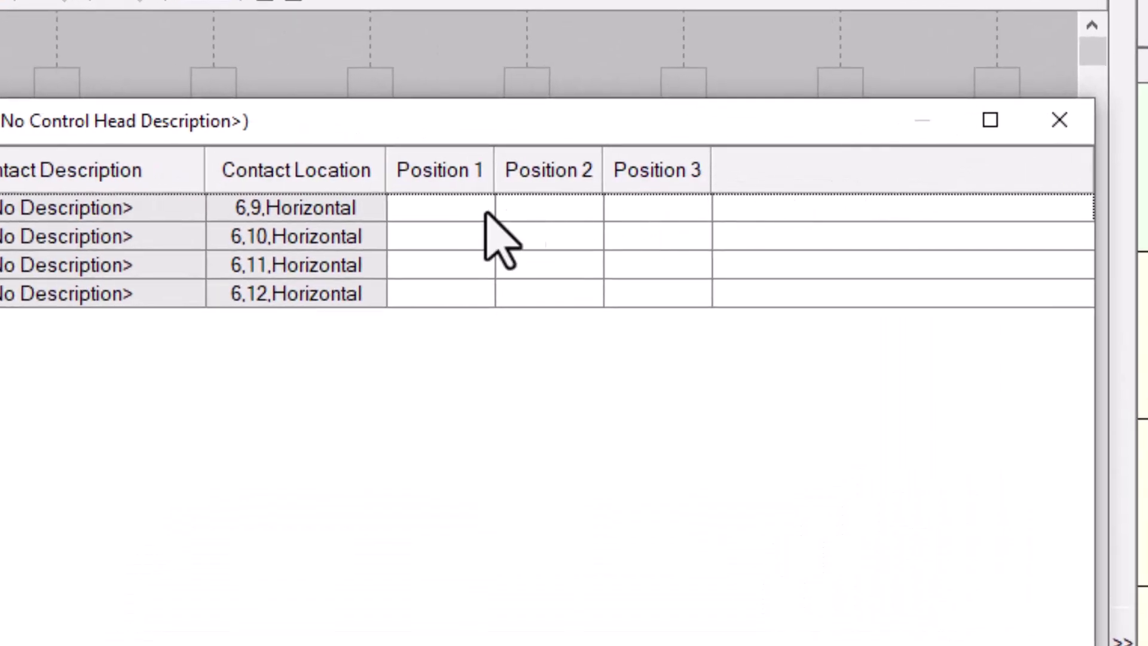
{"action": "left_click", "coordinate": [396, 217]}
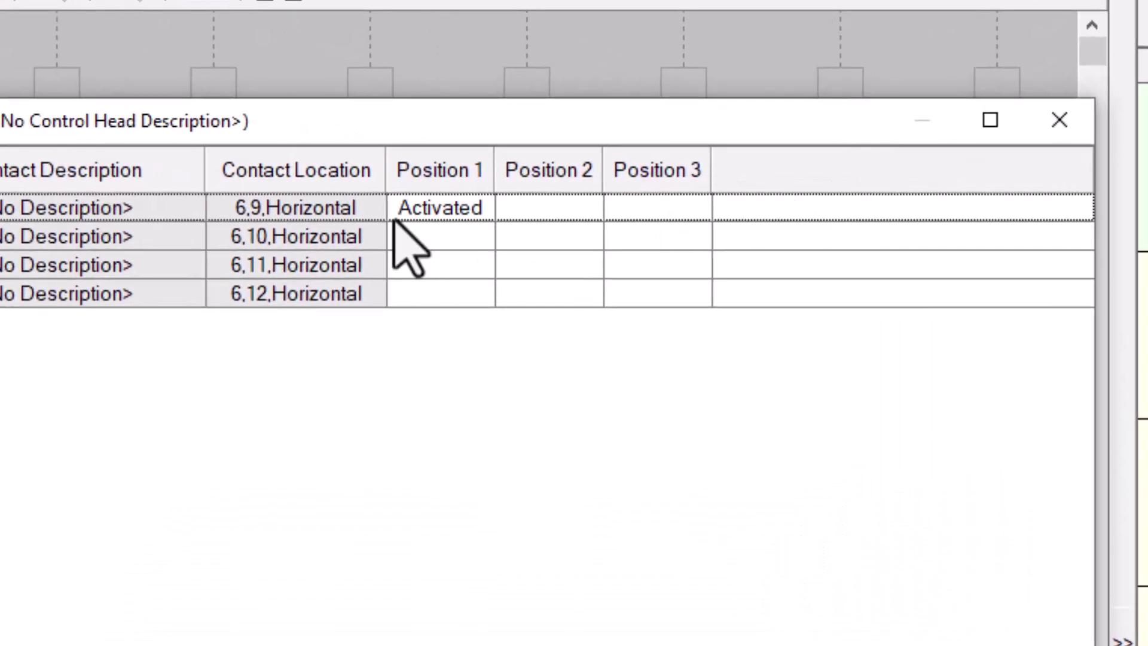
{"action": "left_click", "coordinate": [409, 237]}
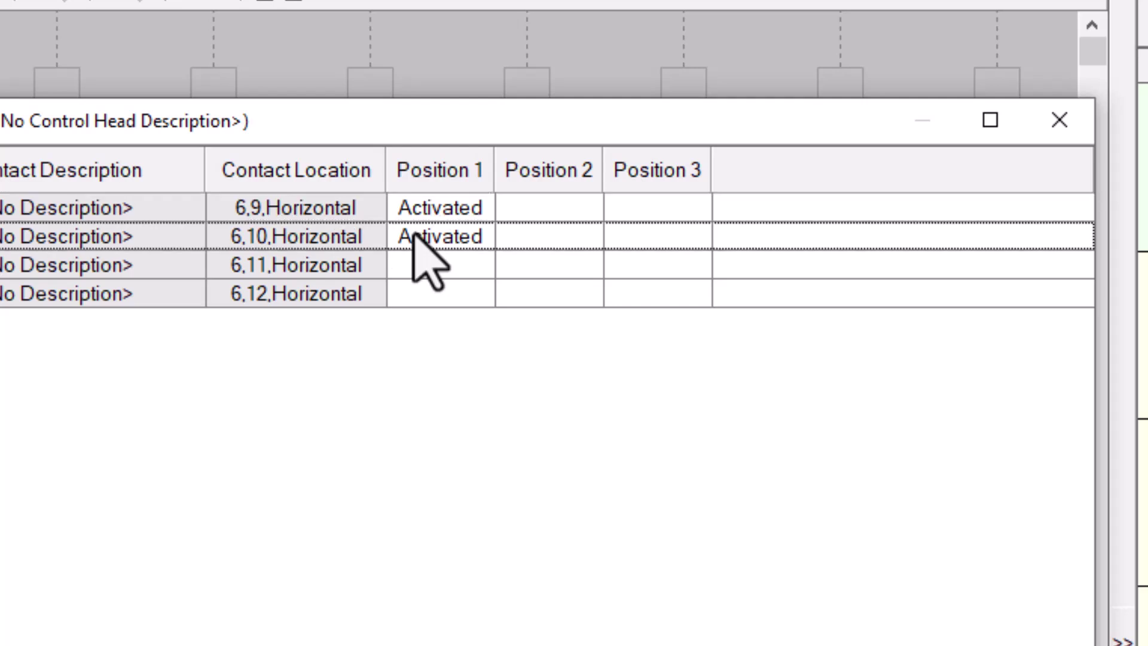
{"action": "left_click", "coordinate": [540, 267]}
{"action": "left_click", "coordinate": [634, 293]}
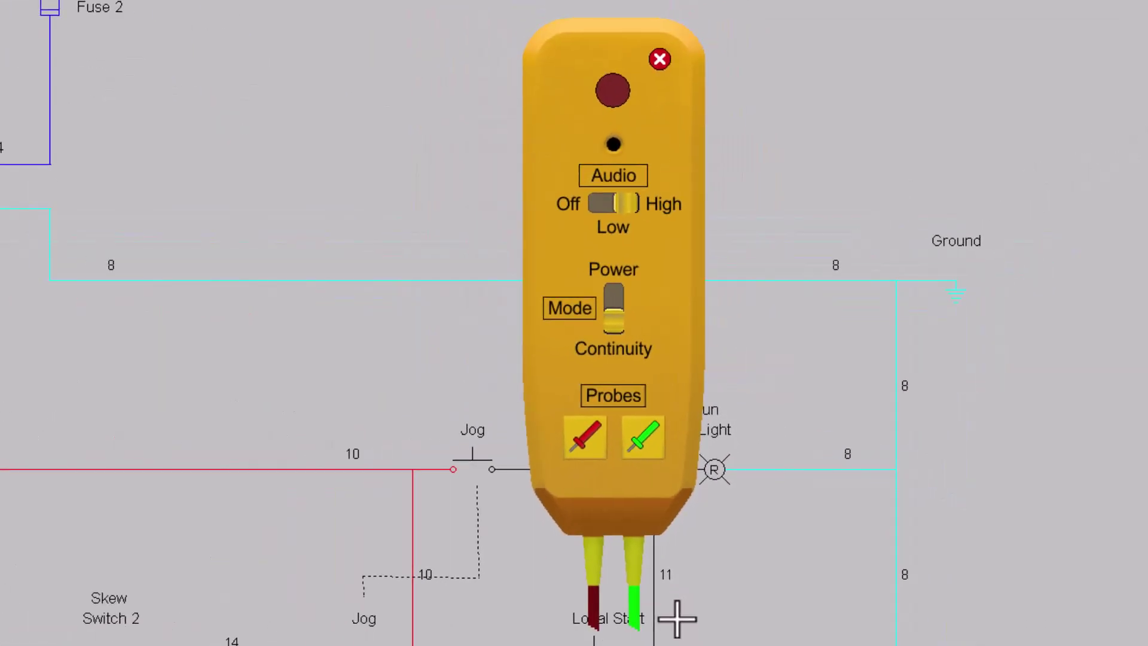
Place the tester's red probe on the horizontal ground wire labelled 8
{"action": "left_click", "coordinate": [584, 448]}
{"action": "left_click_drag", "start_coordinate": [573, 436], "coordinate": [375, 282]}
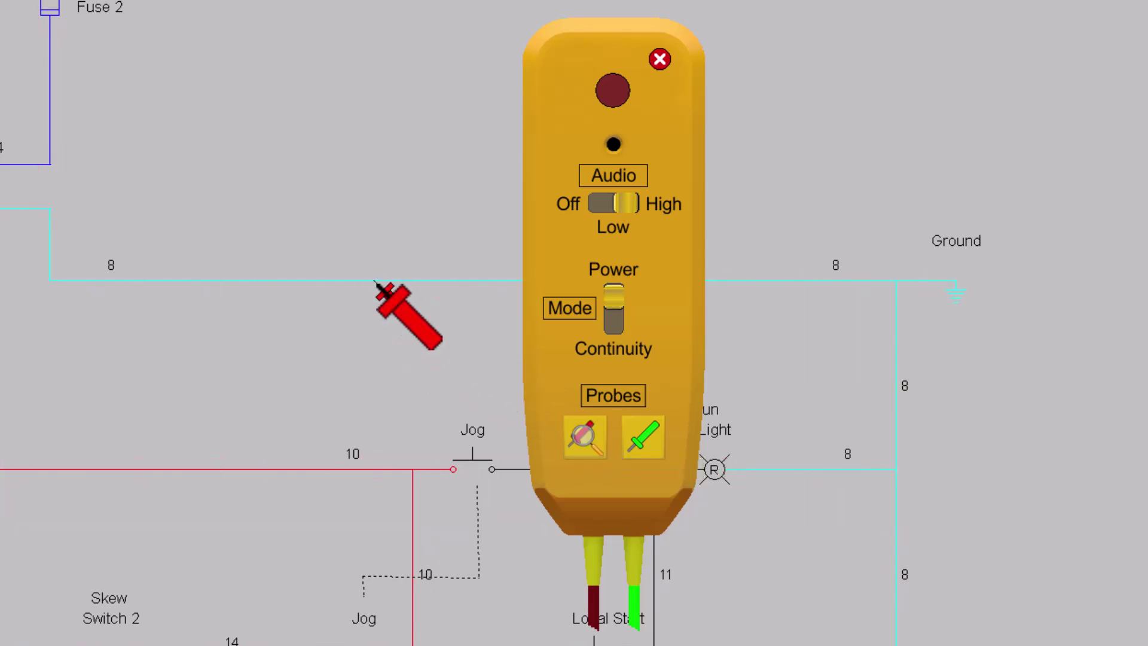